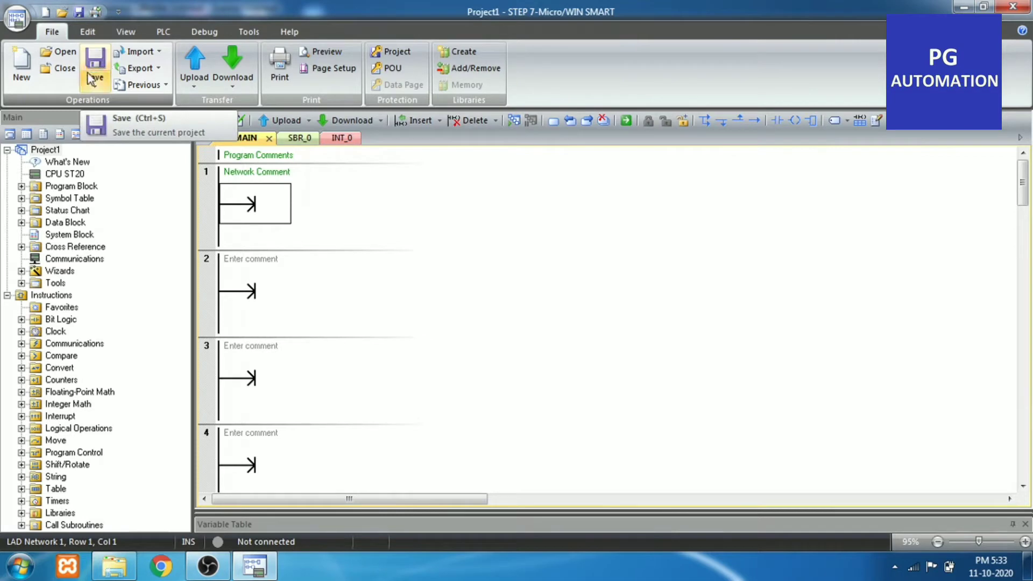
Save the project as Project1 in a new folder named test on the Desktop
click(96, 62)
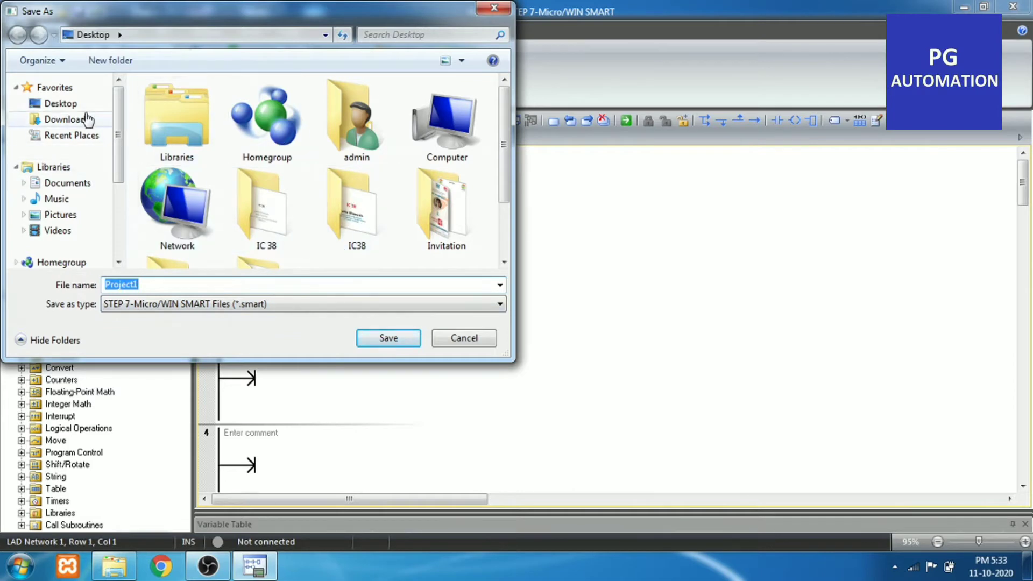
click(63, 106)
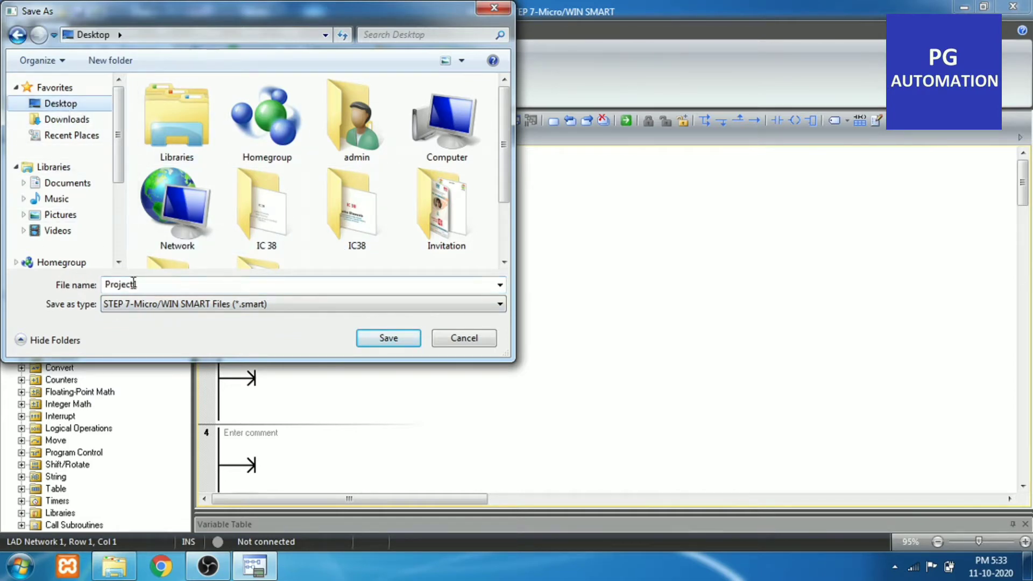
click(112, 63)
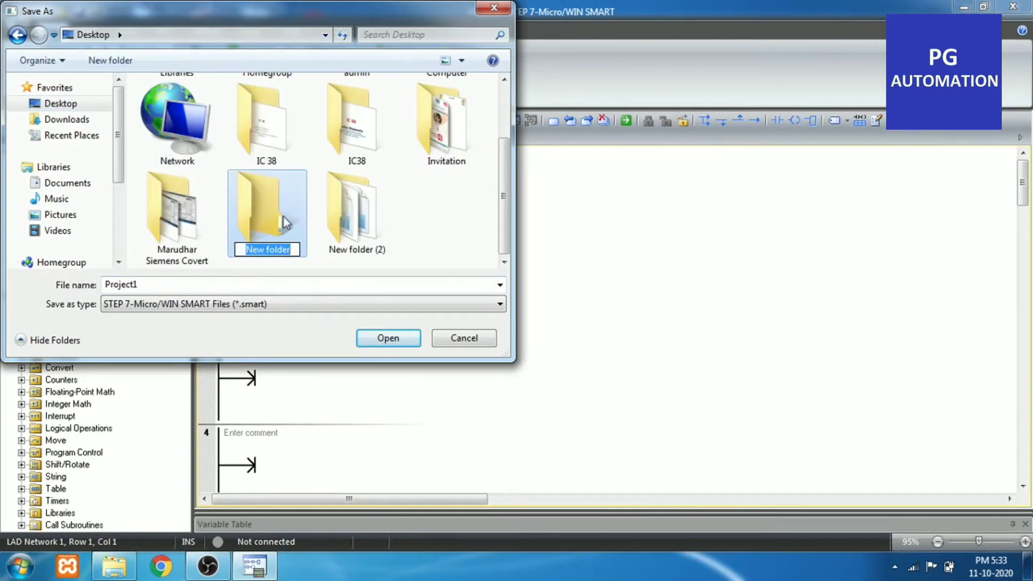
text(test)
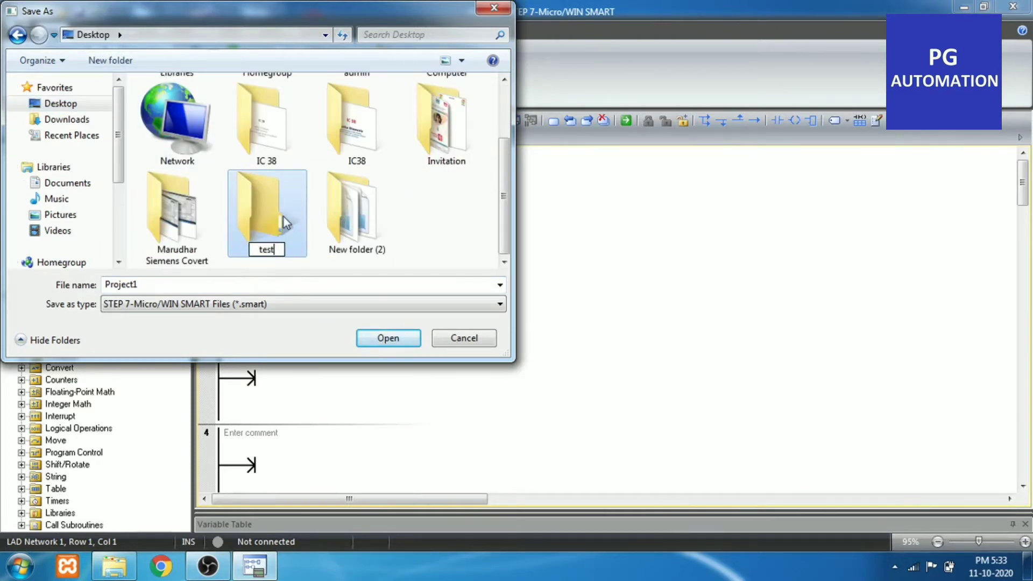
key(Return)
double_click(283, 217)
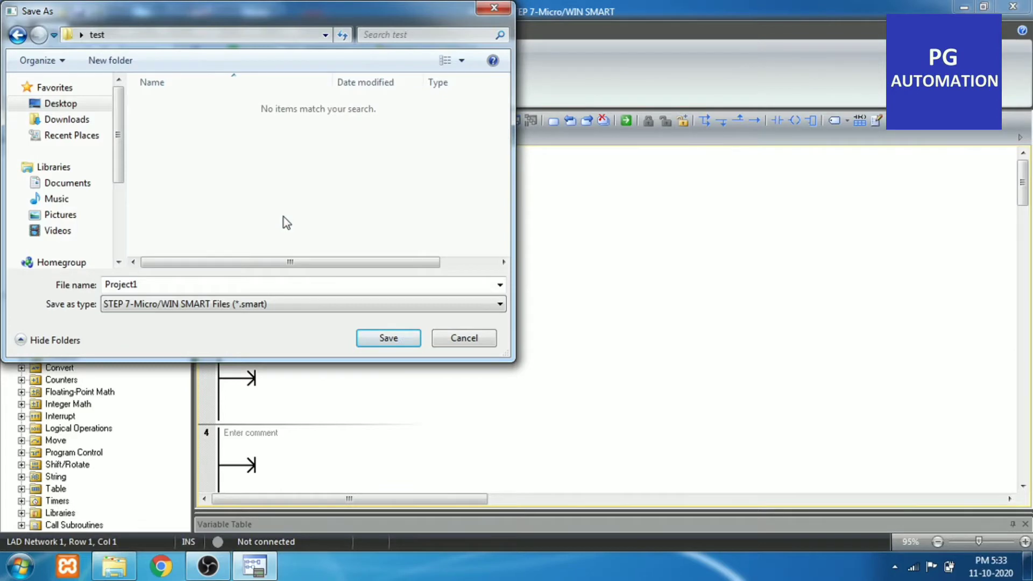
double_click(219, 287)
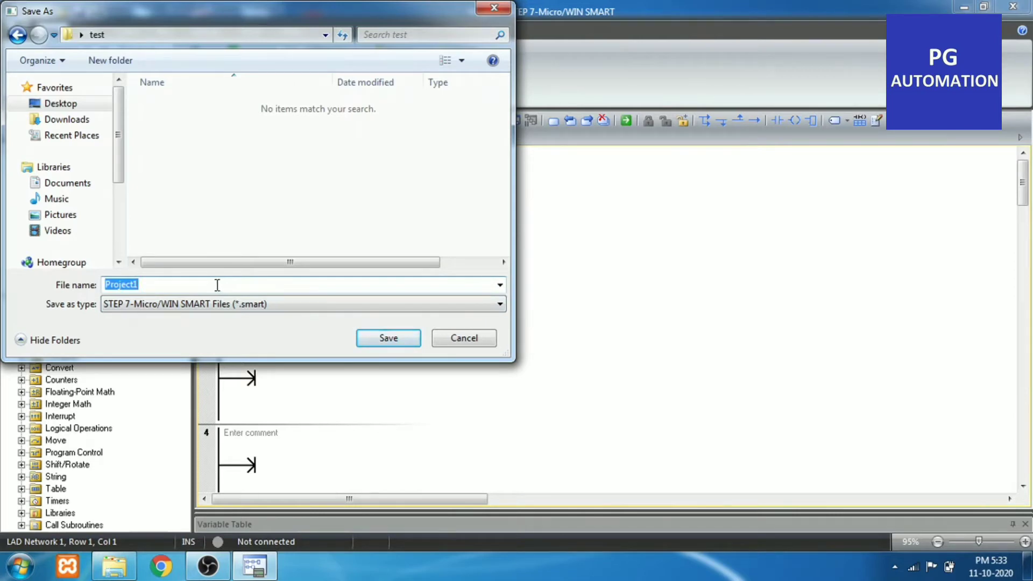
click(396, 340)
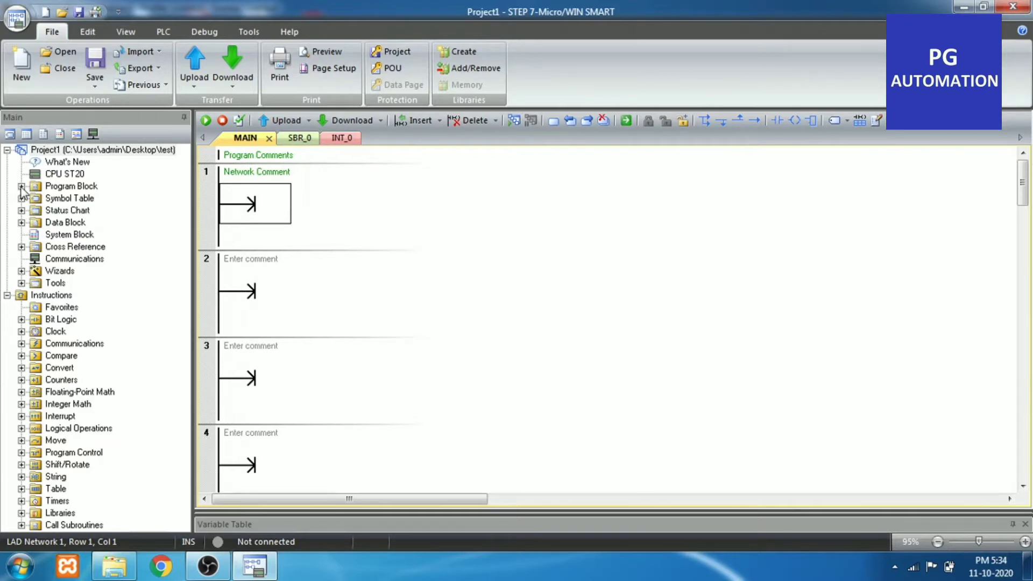
Examine the CPU ST20 system block's communication, digital input, digital output, retentive range and security settings
double_click(75, 174)
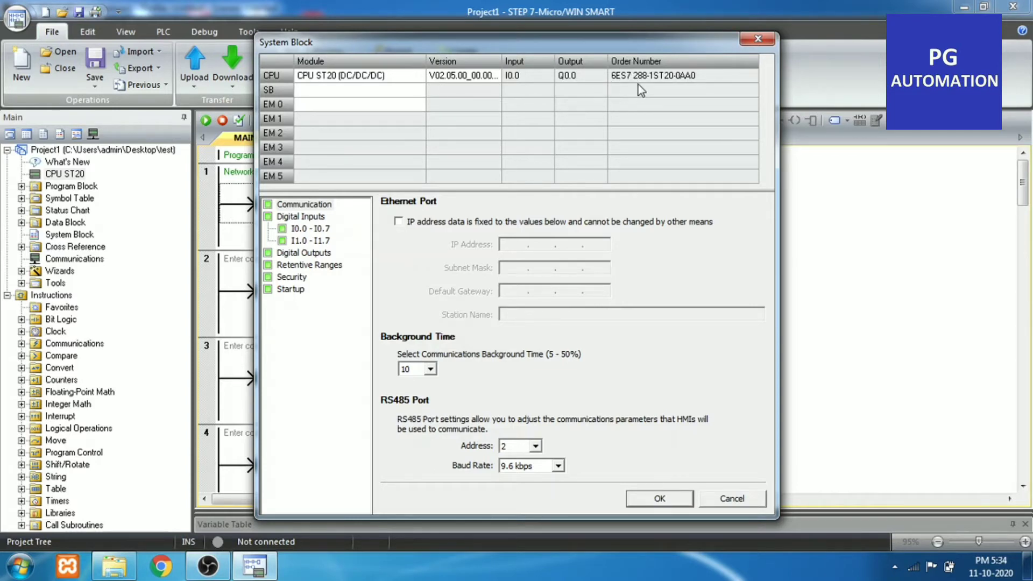
click(318, 208)
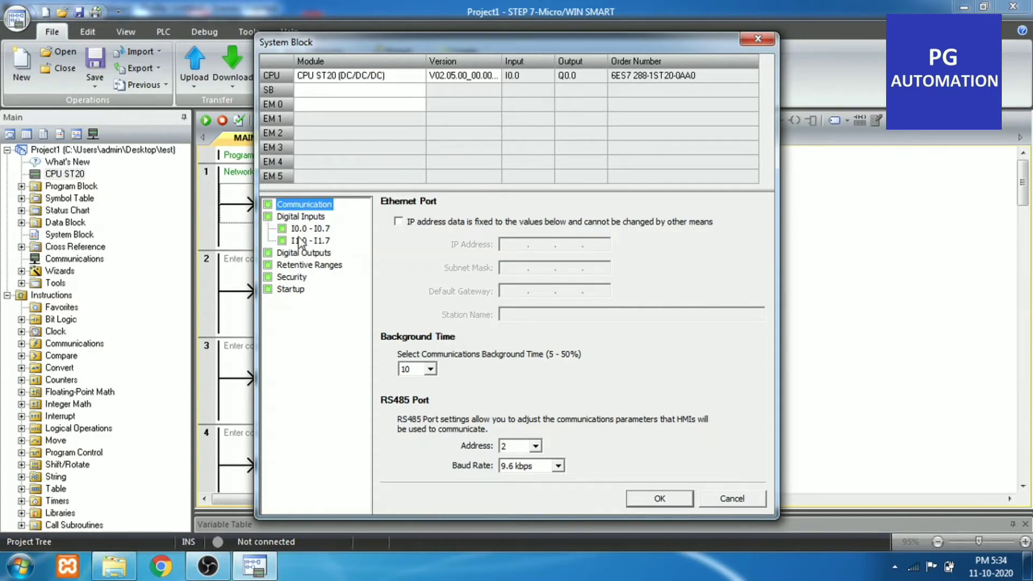
click(281, 231)
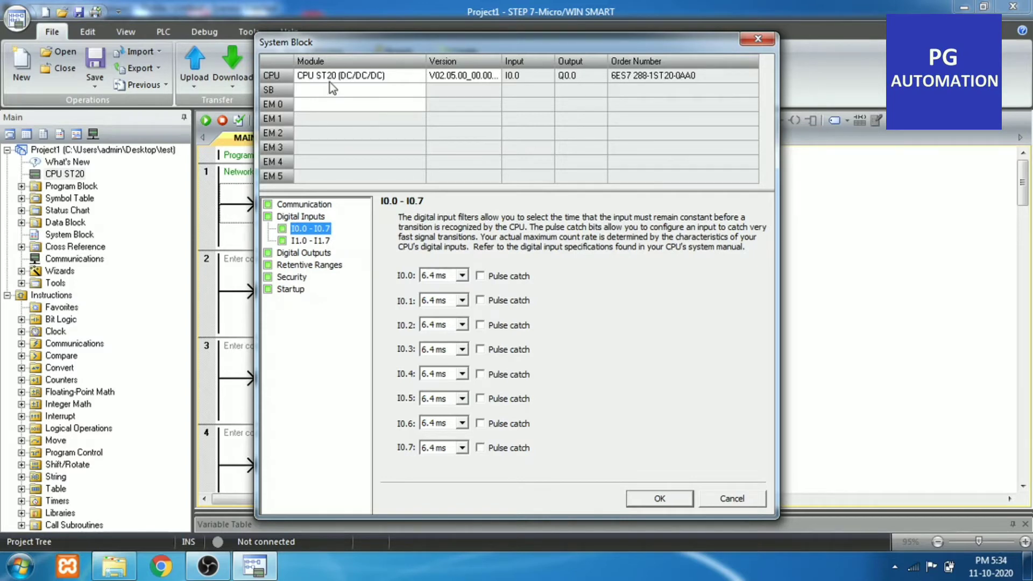
click(291, 253)
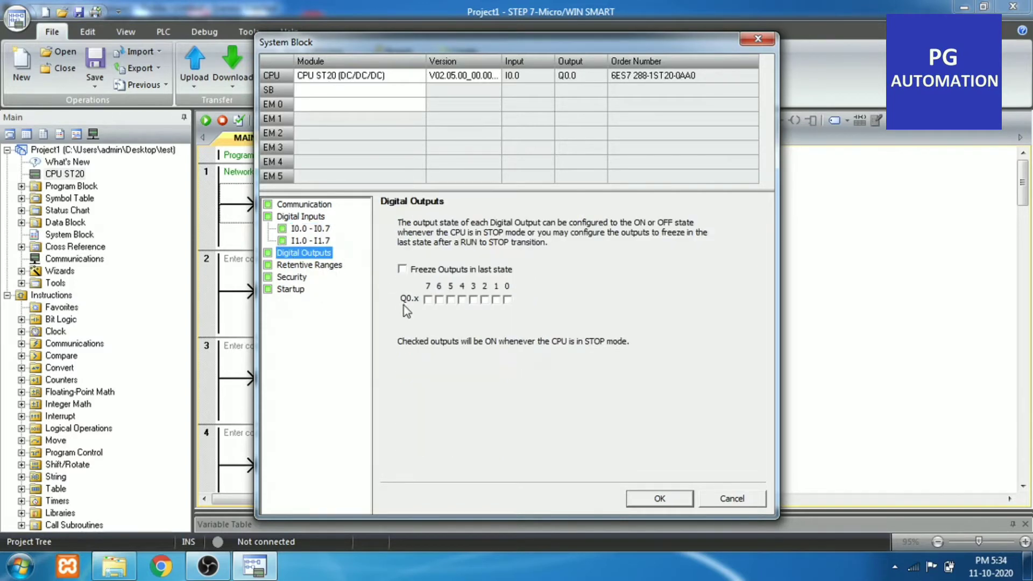
click(310, 265)
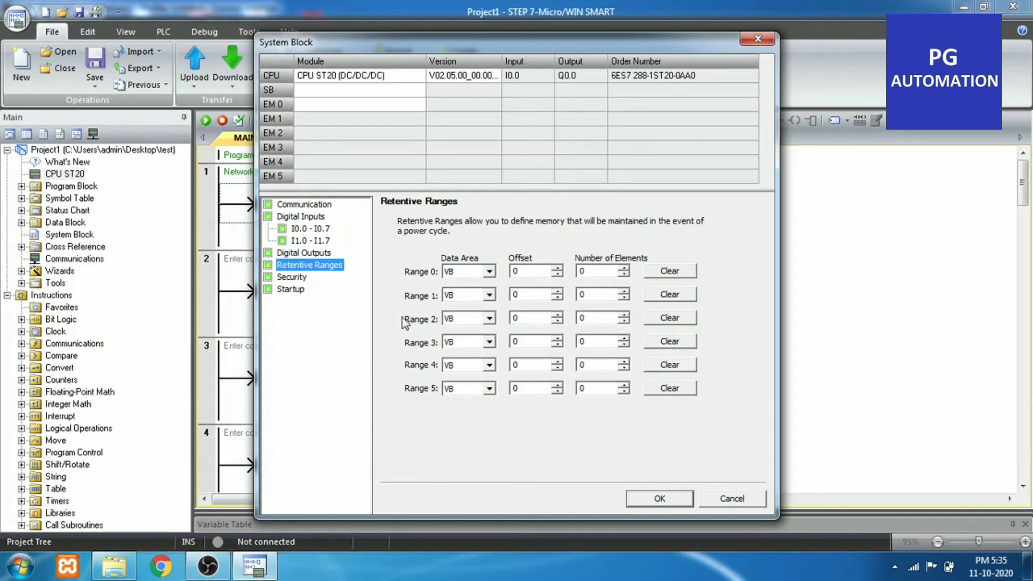
click(489, 272)
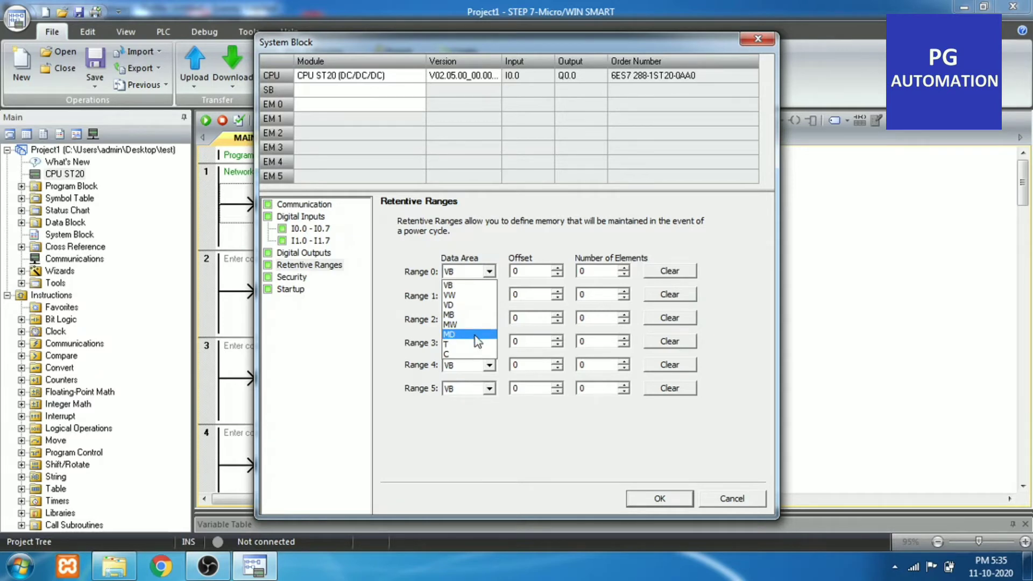
click(540, 424)
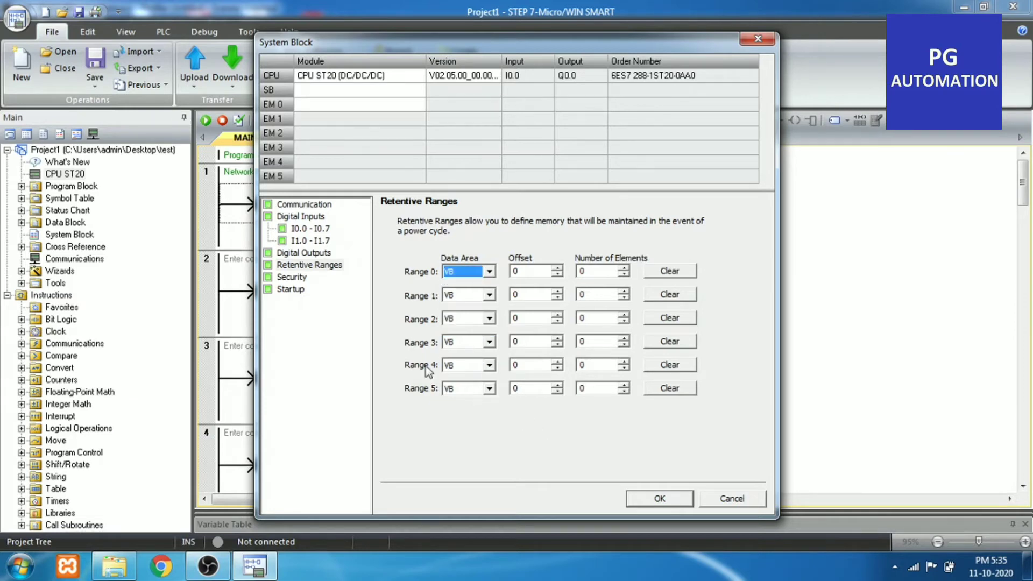
click(295, 278)
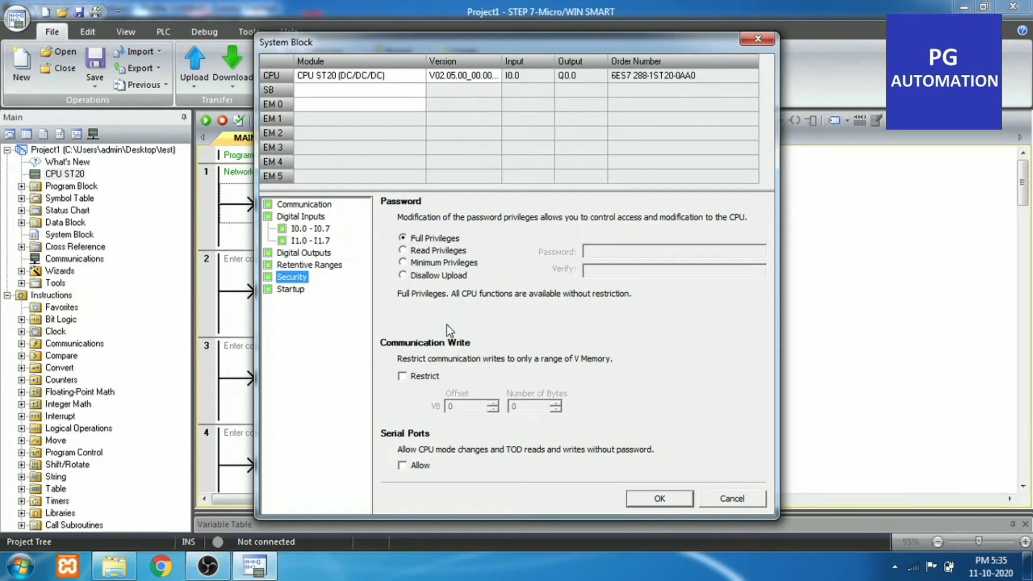
Set the CPU mode after startup to RUN and apply the system block settings
click(288, 293)
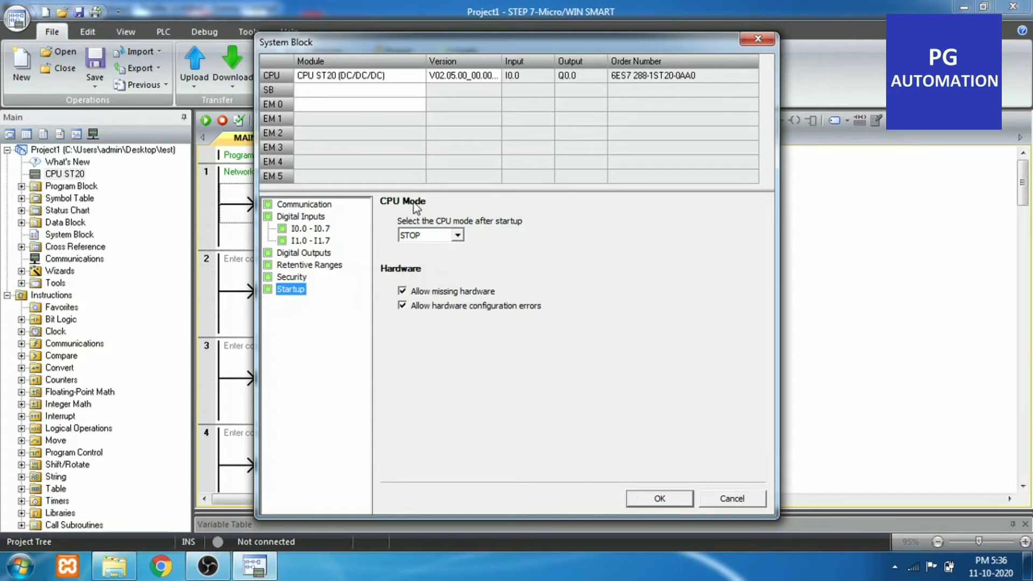
click(450, 238)
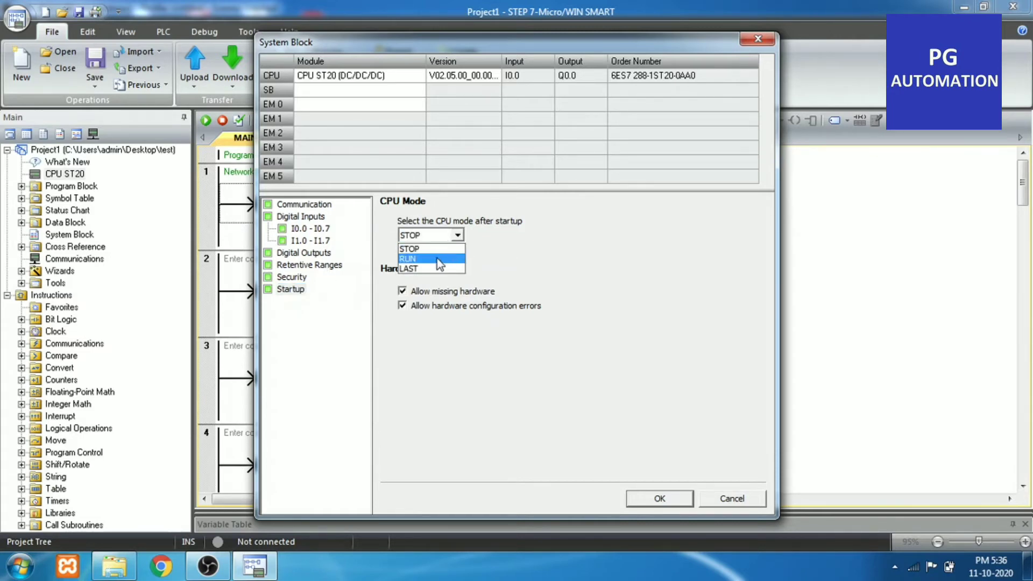
click(437, 257)
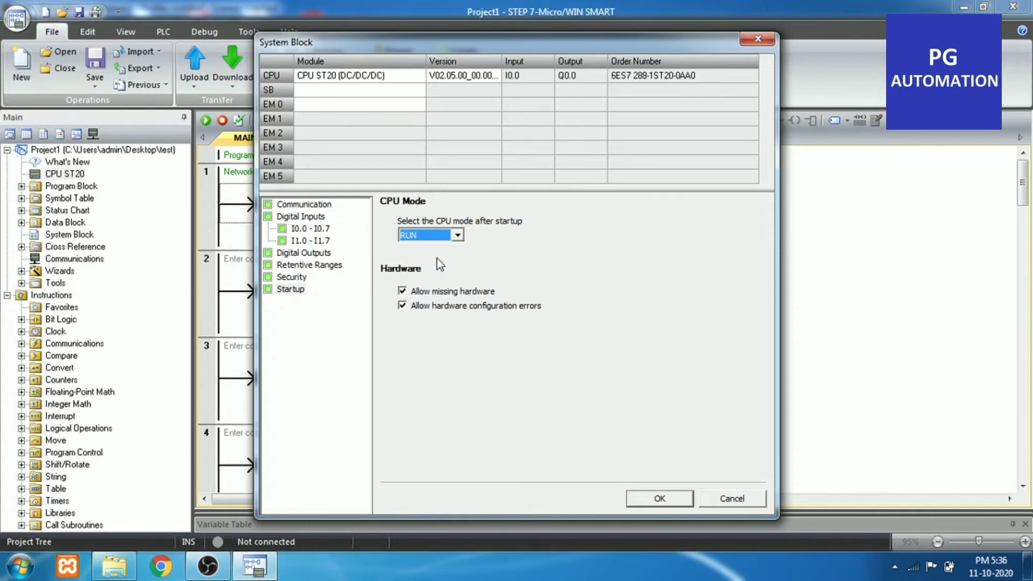
click(660, 499)
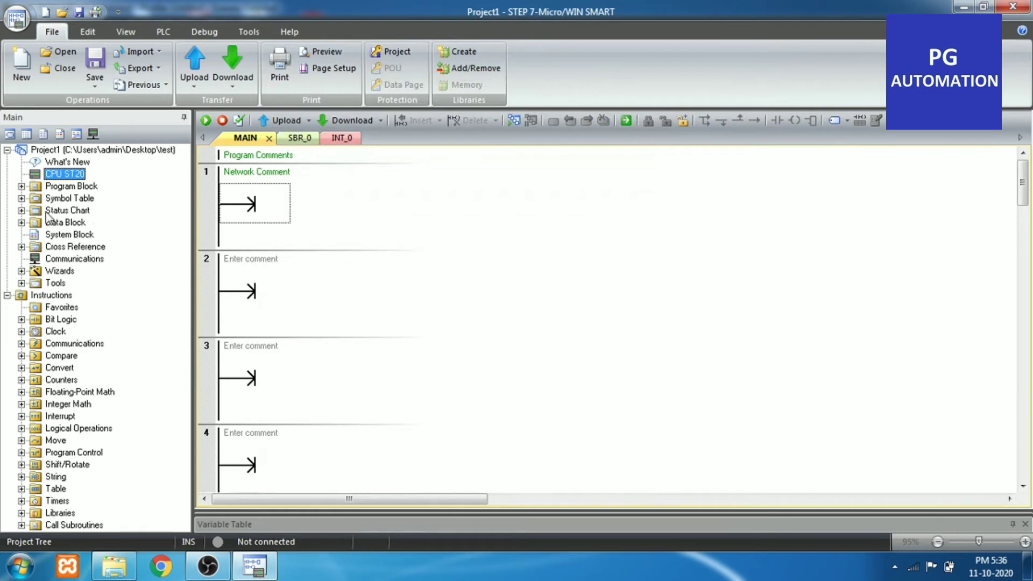
Open Table 1 of the project's symbol table for editing
click(22, 186)
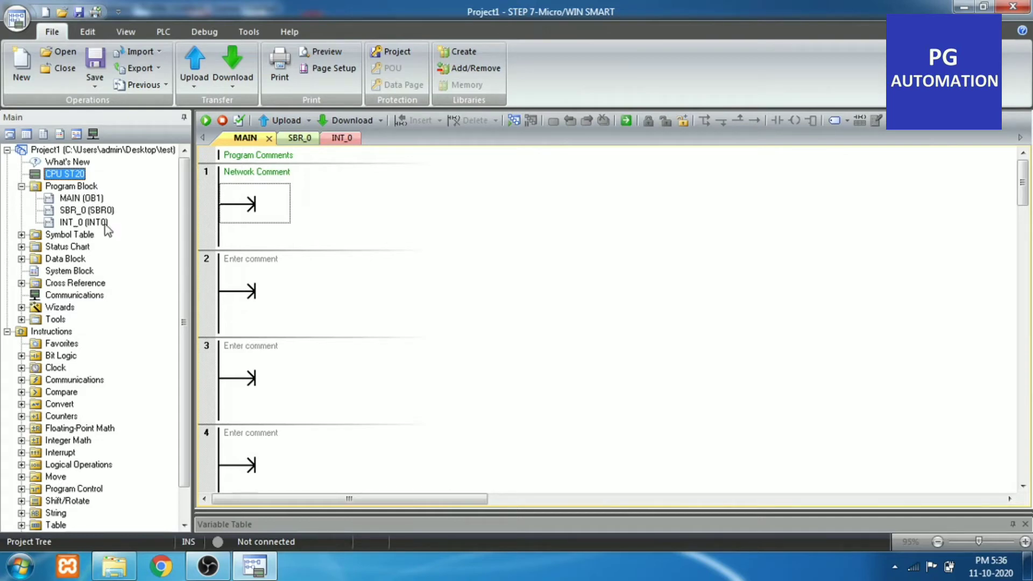
click(21, 234)
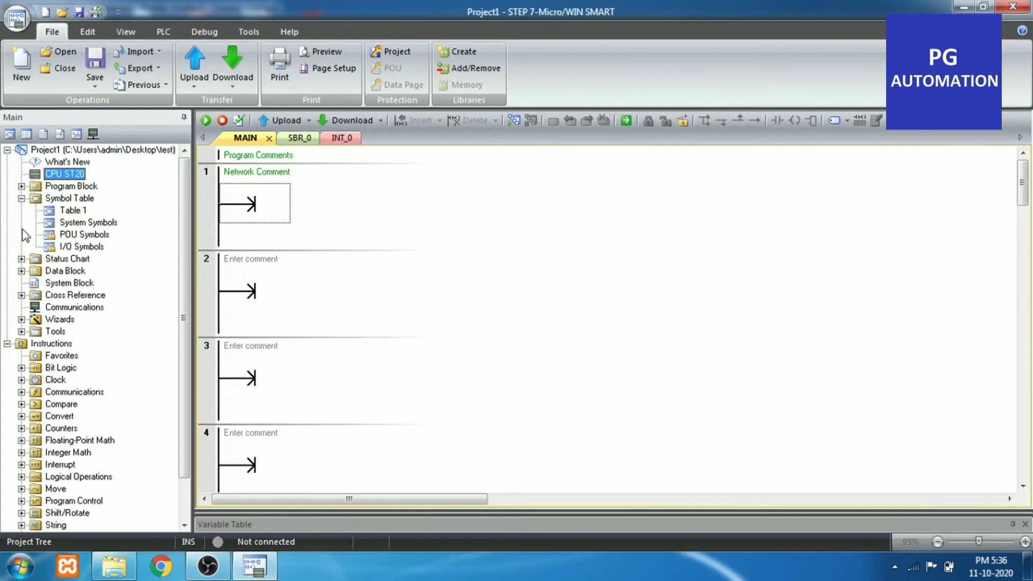
click(75, 211)
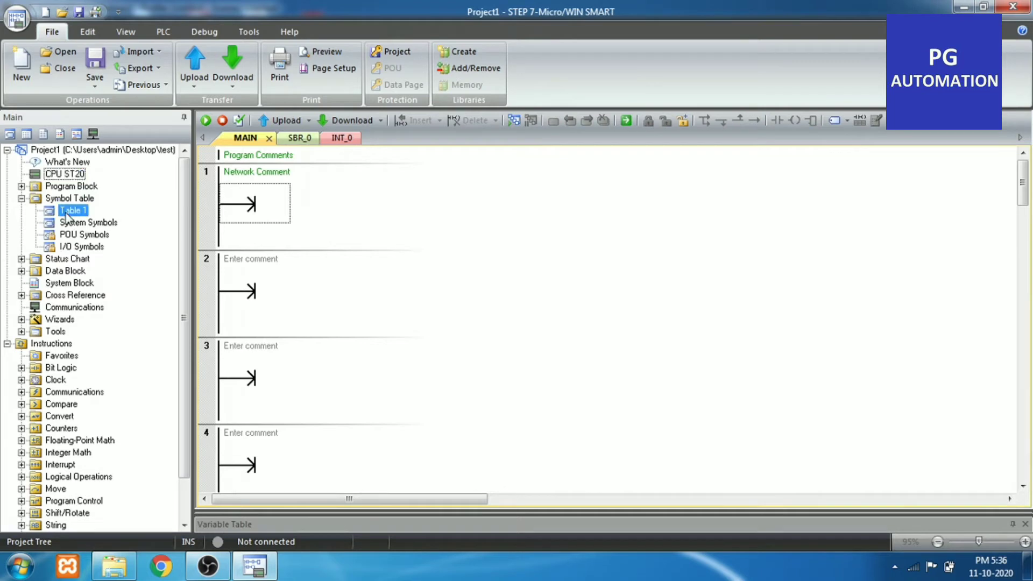
right_click(75, 210)
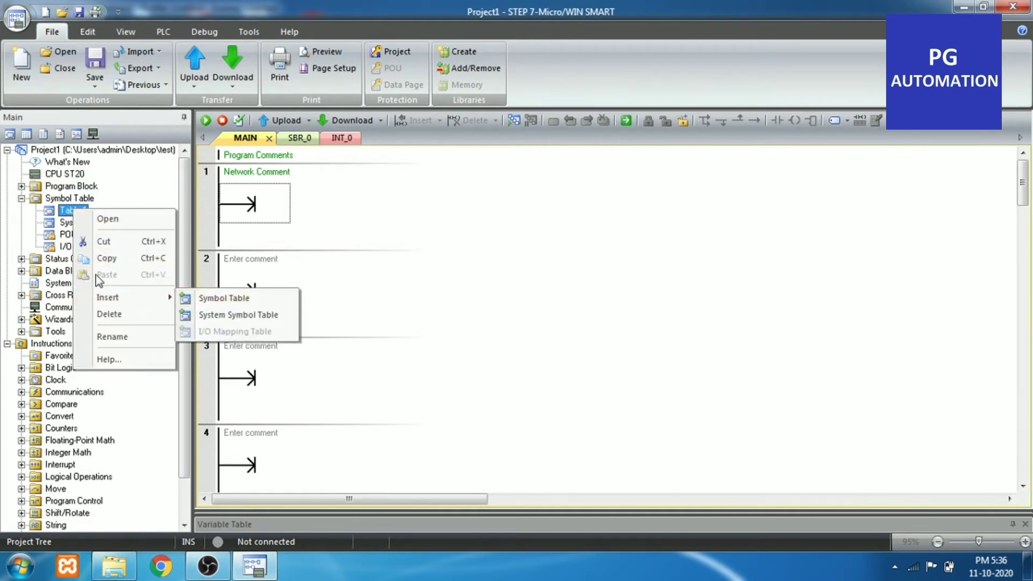
click(112, 336)
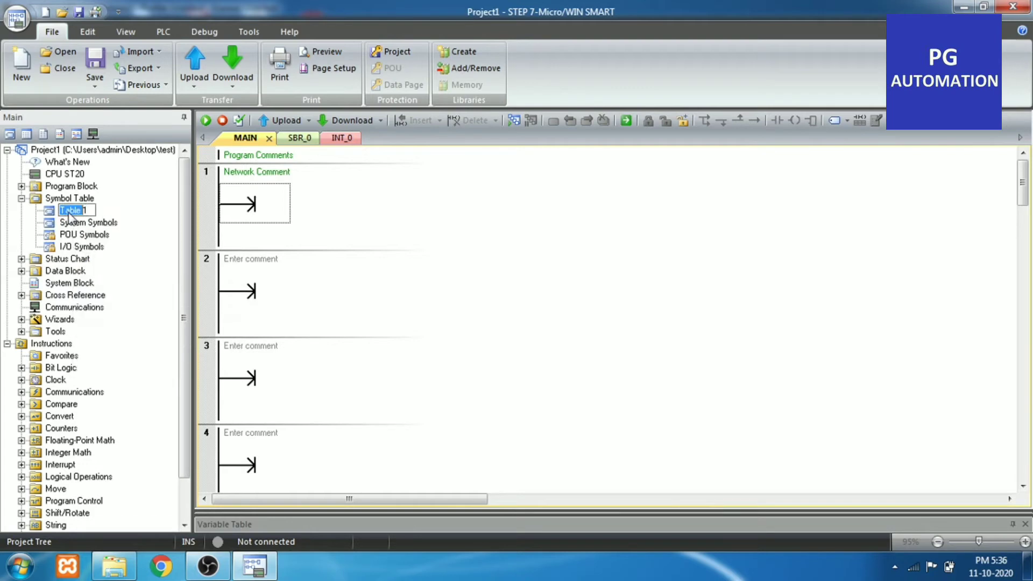
key(Return)
double_click(77, 214)
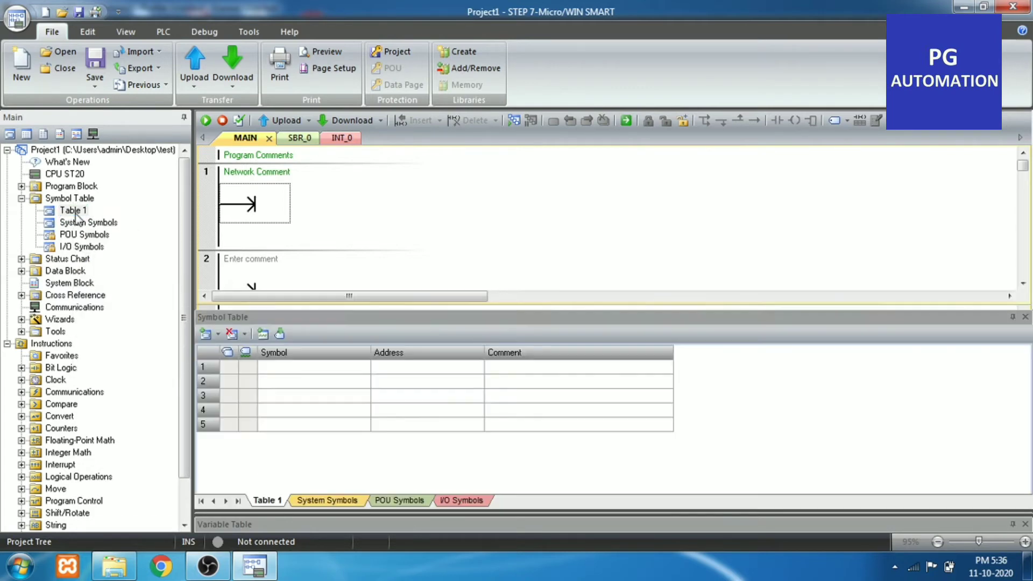
Enter I0.0 as the symbol in the first row of Table 1
click(286, 371)
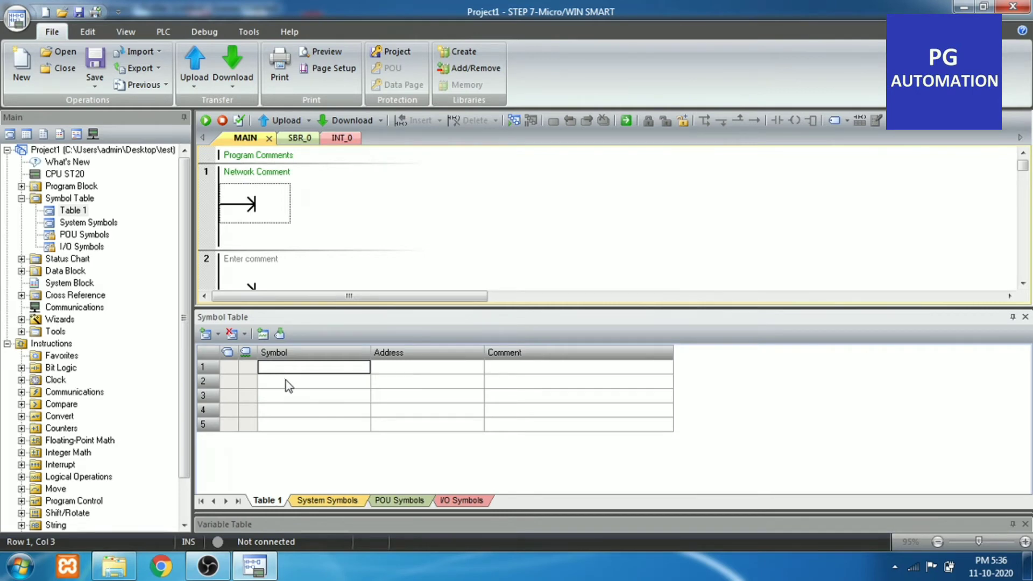
click(318, 360)
text(I0.0)
key(Return)
Define the first row of Table 1 with address I0.0 and symbol name Start_PB
click(392, 368)
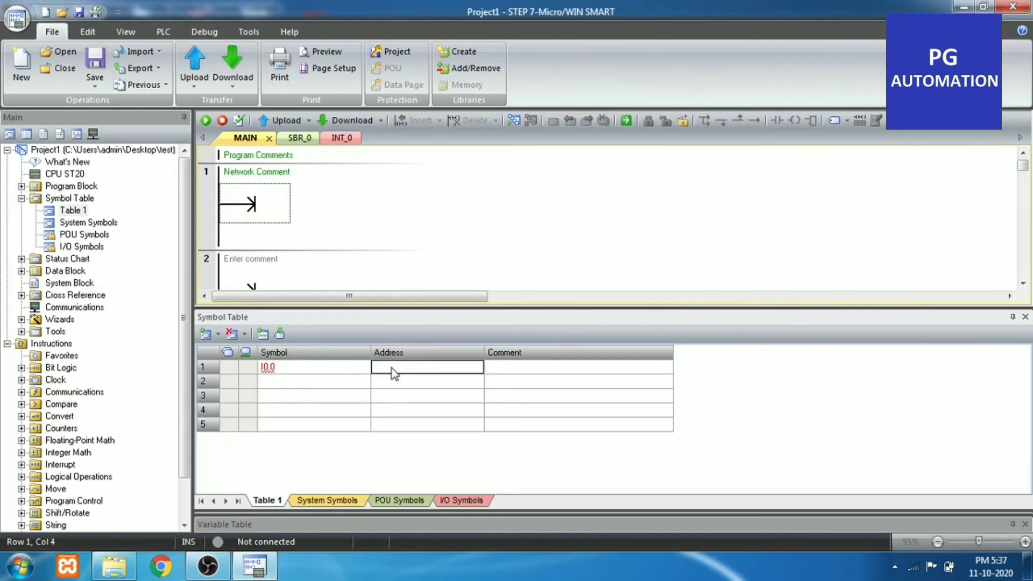
text(i0.0)
click(326, 370)
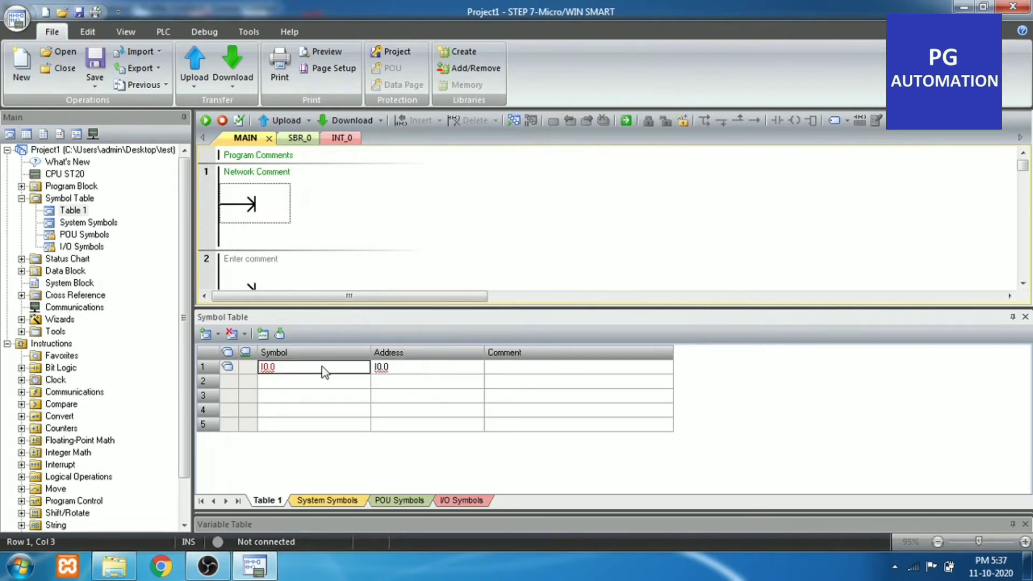
text(St)
key(BackSpace)
text(tart)
key(Return)
double_click(341, 367)
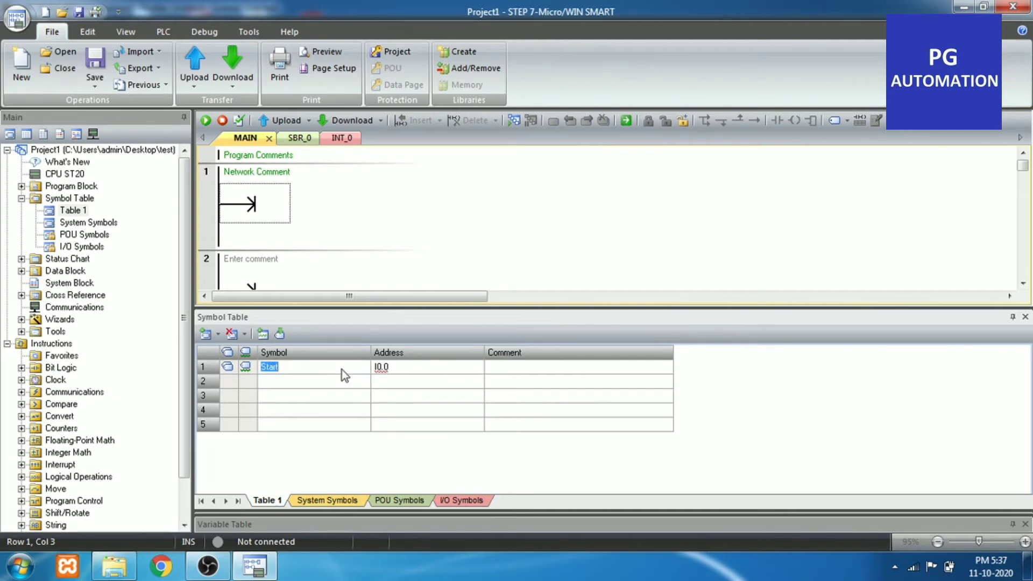
click(341, 369)
text(_PB)
key(Return)
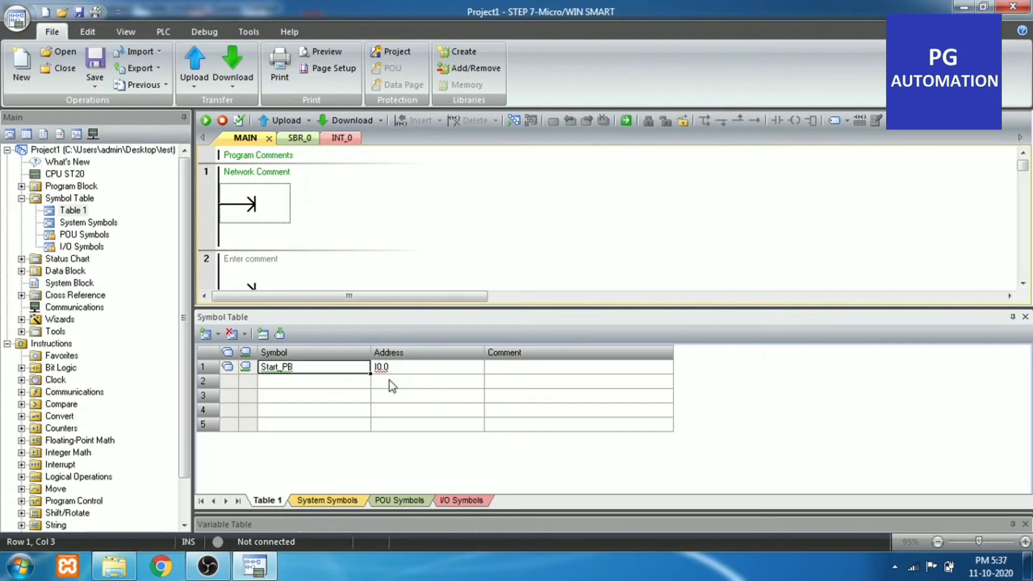
Define the symbol Stop_PB with address I0.1 in the second row of Table 1
click(327, 382)
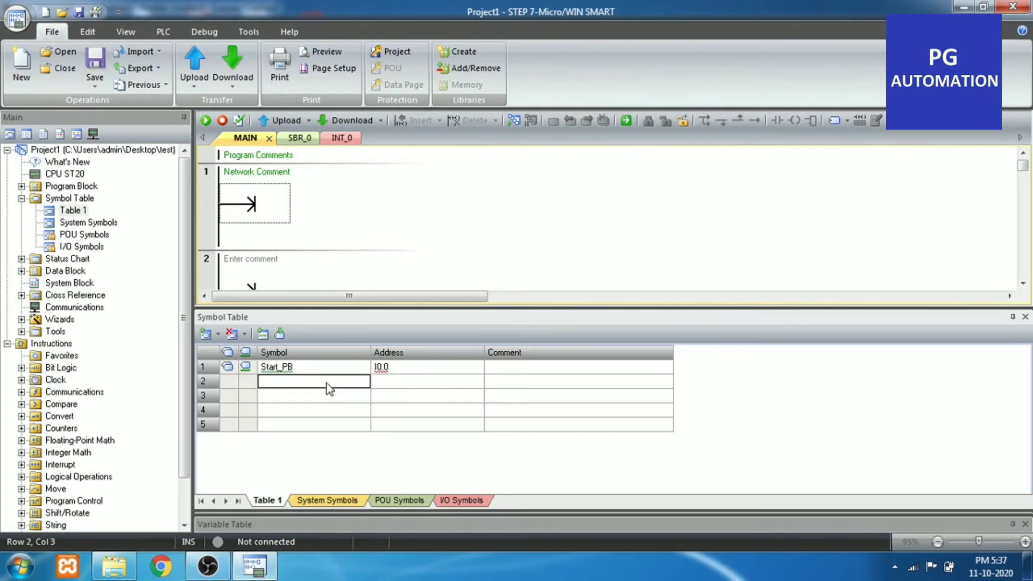
click(327, 383)
text(Stop)
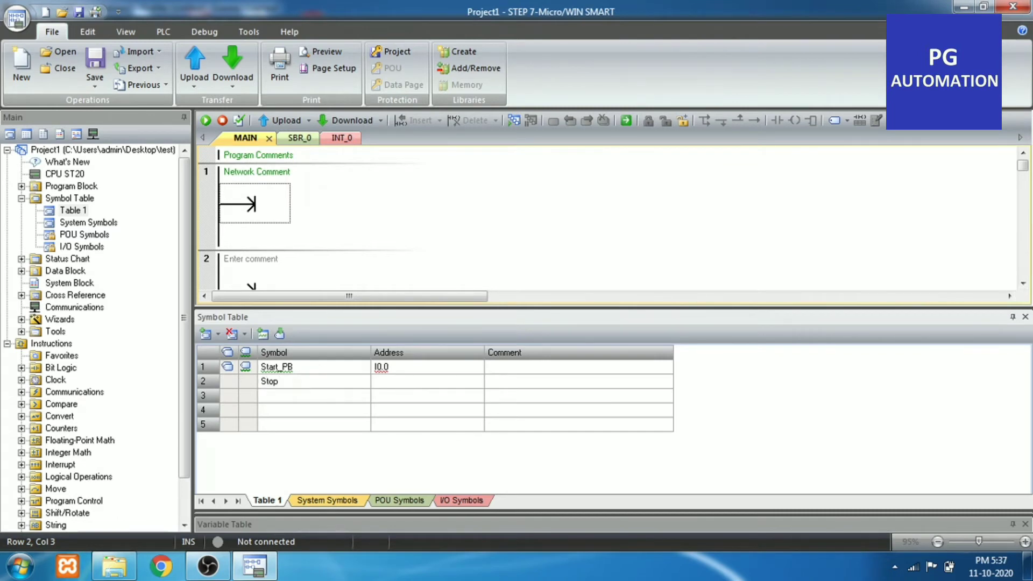
text(_PB)
click(389, 382)
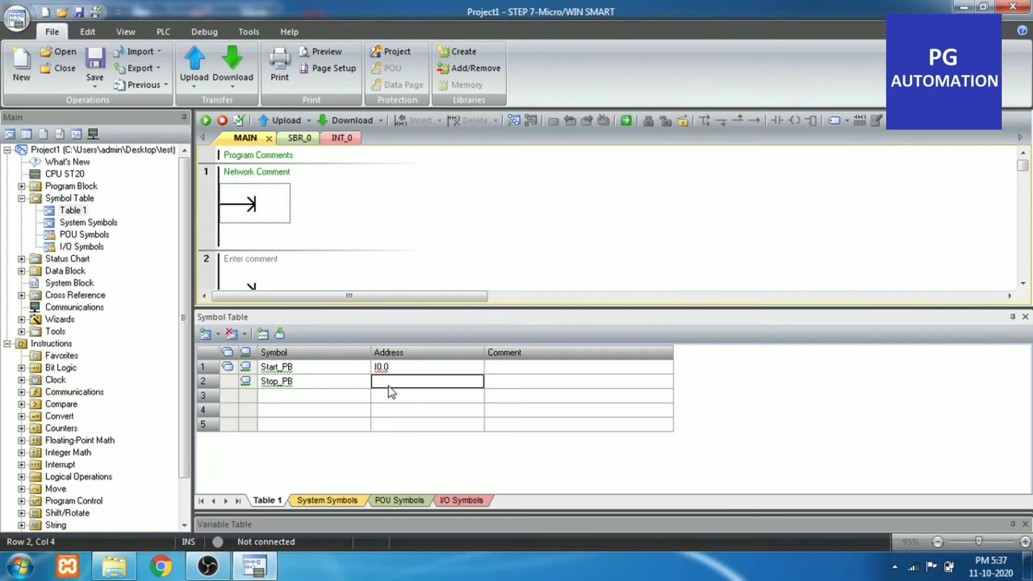
text(i0.1)
key(Return)
Define the symbol On_Bit with address M0.0 in the third row of Table 1
click(298, 400)
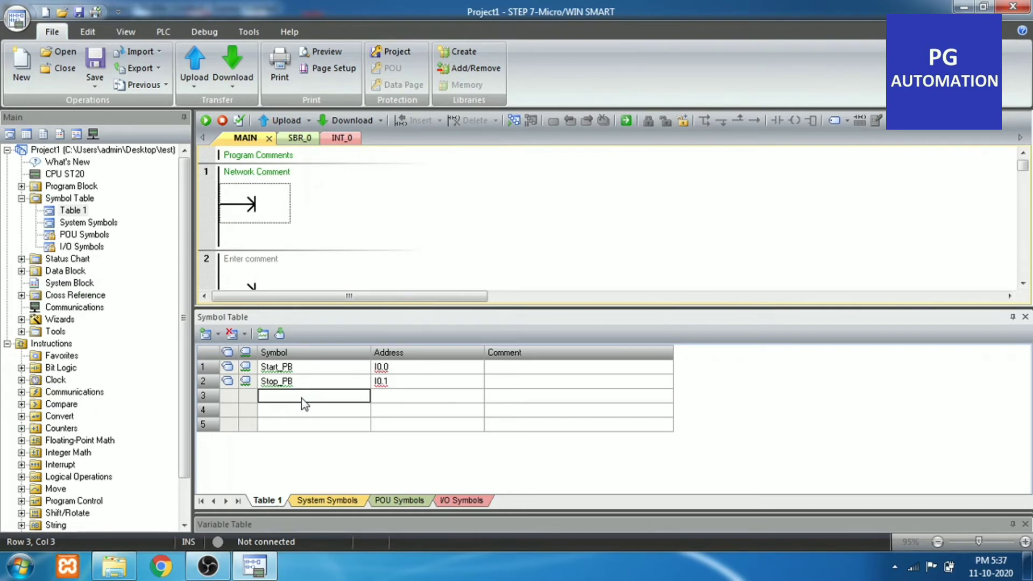
text(S)
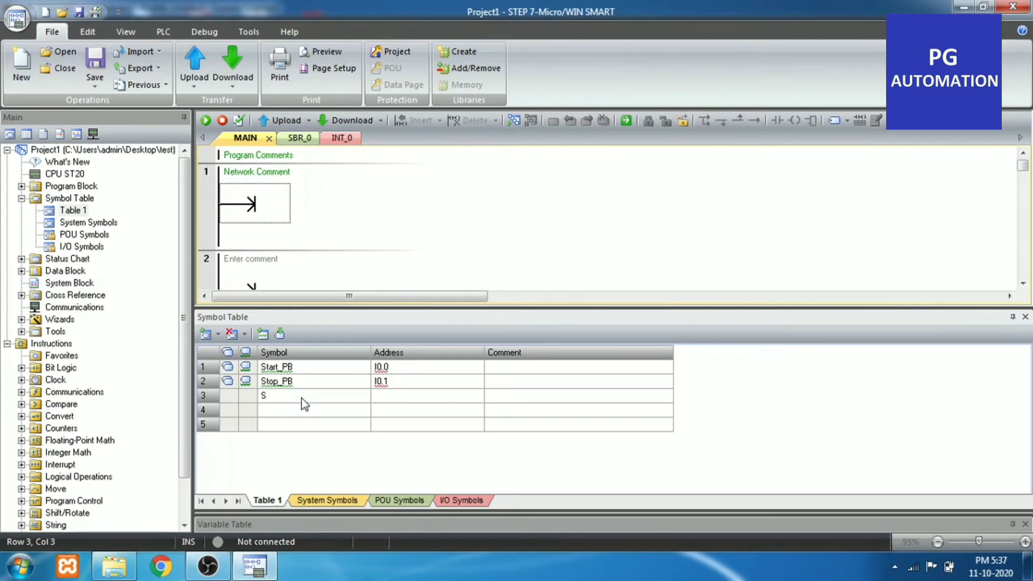
key(BackSpace)
text(On bi)
key(BackSpace)
key(BackSpace)
text(Bit)
key(Tab)
text(M0.0)
Change the address of the Stop_PB symbol in Table 1 to I0.0
click(401, 382)
double_click(401, 382)
key(BackSpace)
key(BackSpace)
key(BackSpace)
key(BackSpace)
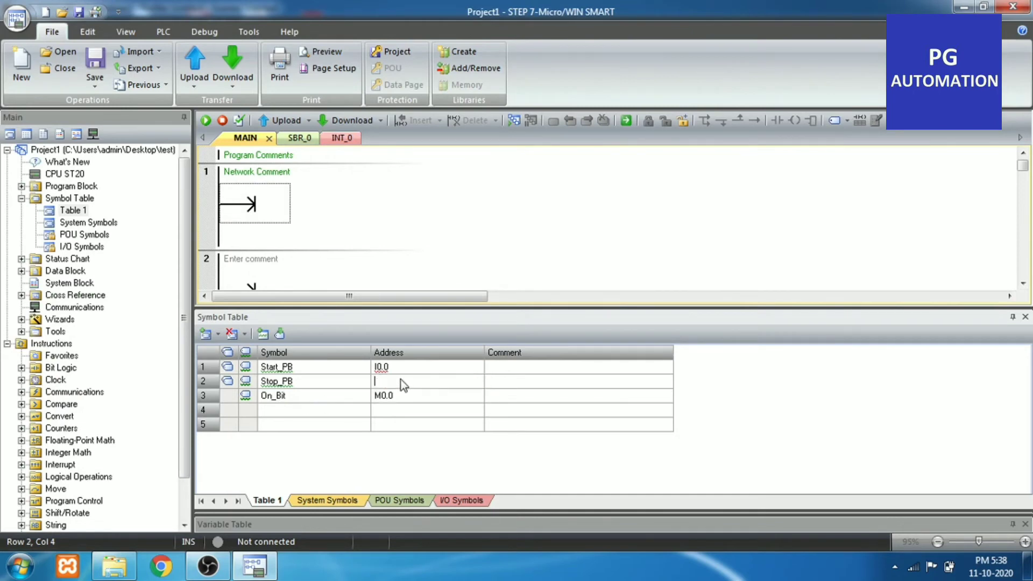
text(i0.0)
key(Return)
Restore the address of the Stop_PB symbol to I0.1
click(398, 386)
key(BackSpace)
text(1)
key(Return)
Collapse the Symbol Table folder in the project tree and insert a new subroutine into the Program Block
click(21, 198)
click(21, 186)
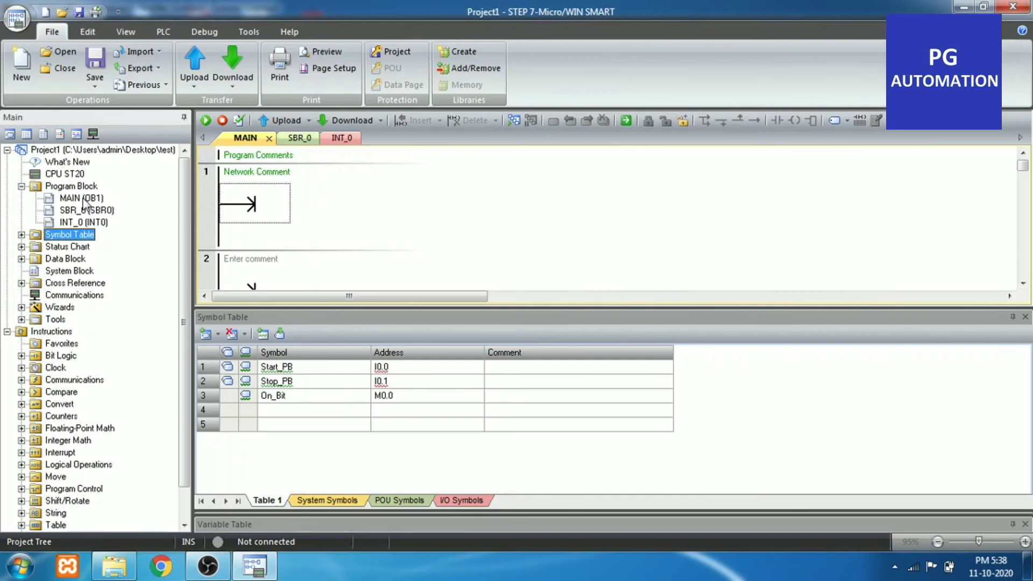
click(103, 210)
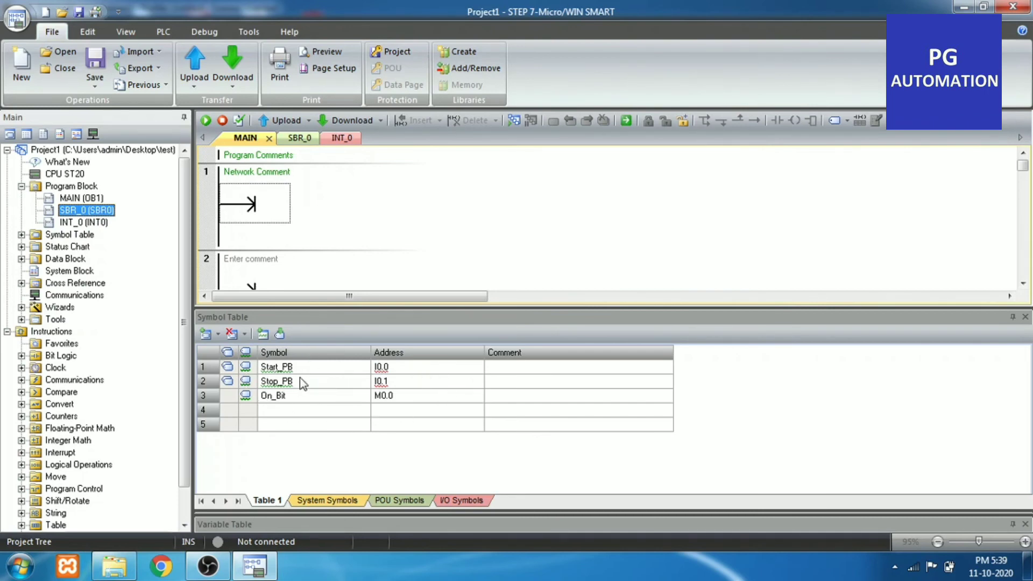
right_click(92, 211)
mouse_move(138, 299)
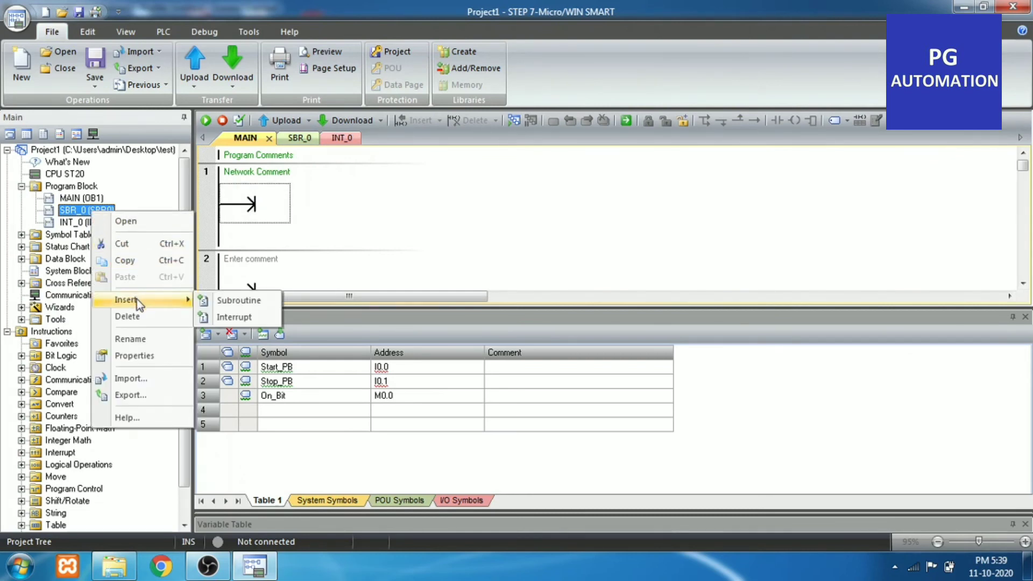
click(231, 300)
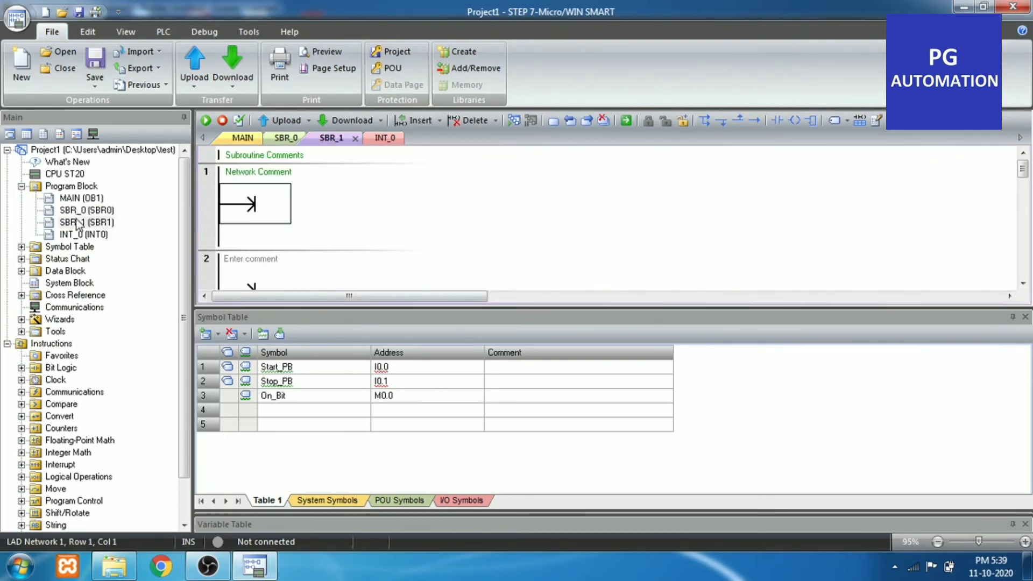
Open subroutine SBR_0, enlarge its editor area and place a normally open contact with address I0.0 in network 1
double_click(102, 210)
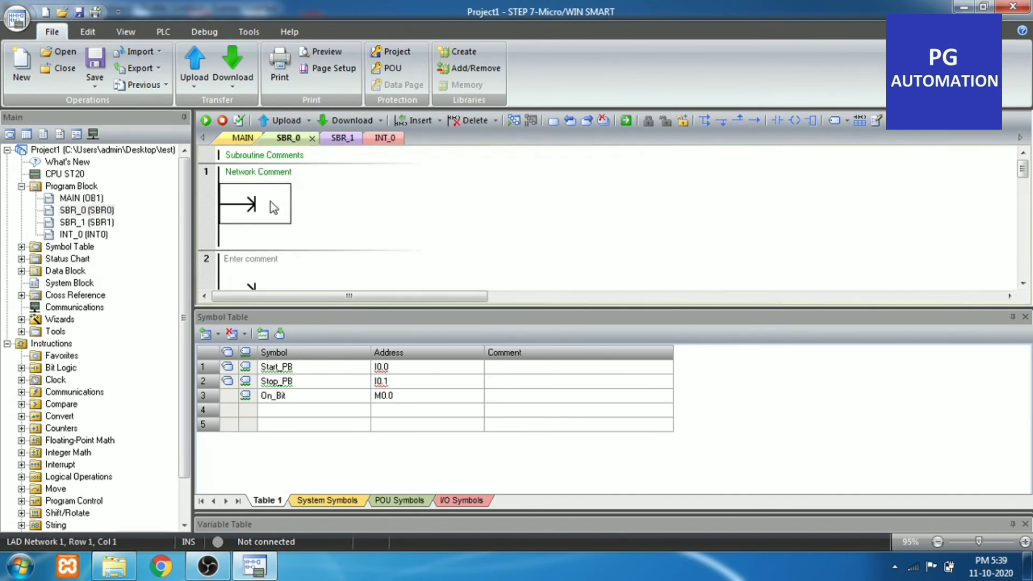
drag(559, 306, 571, 418)
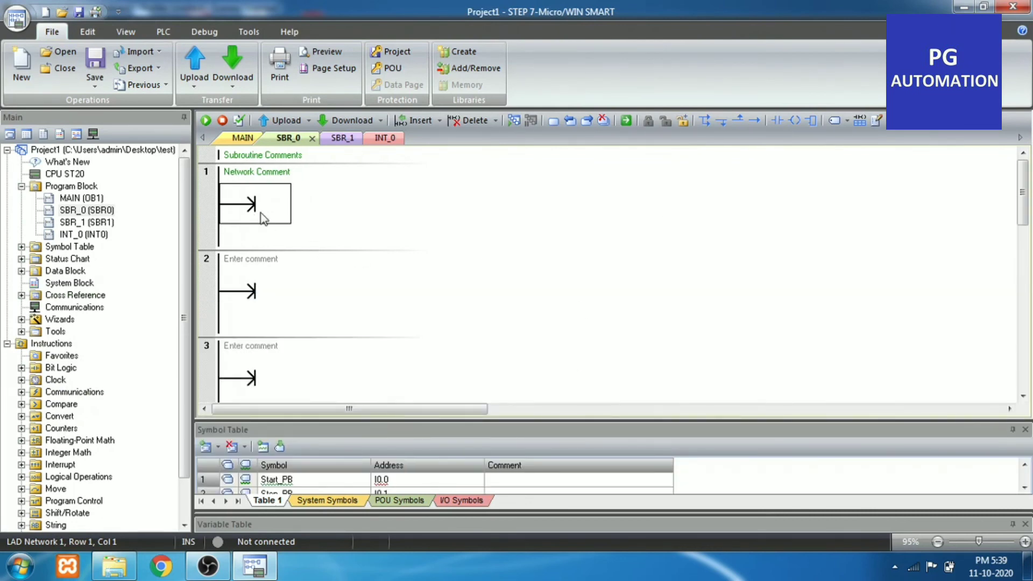
click(780, 123)
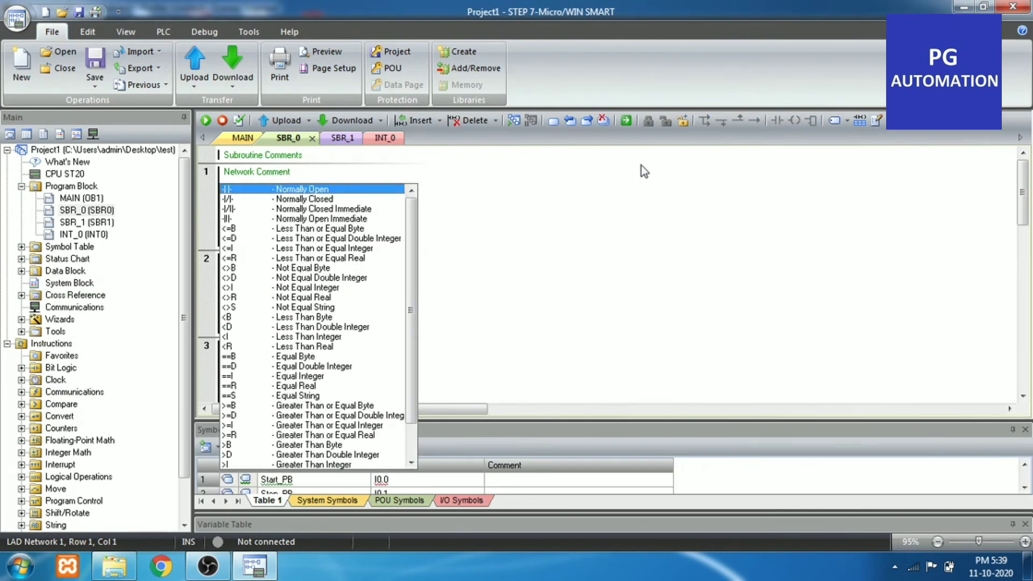
click(365, 189)
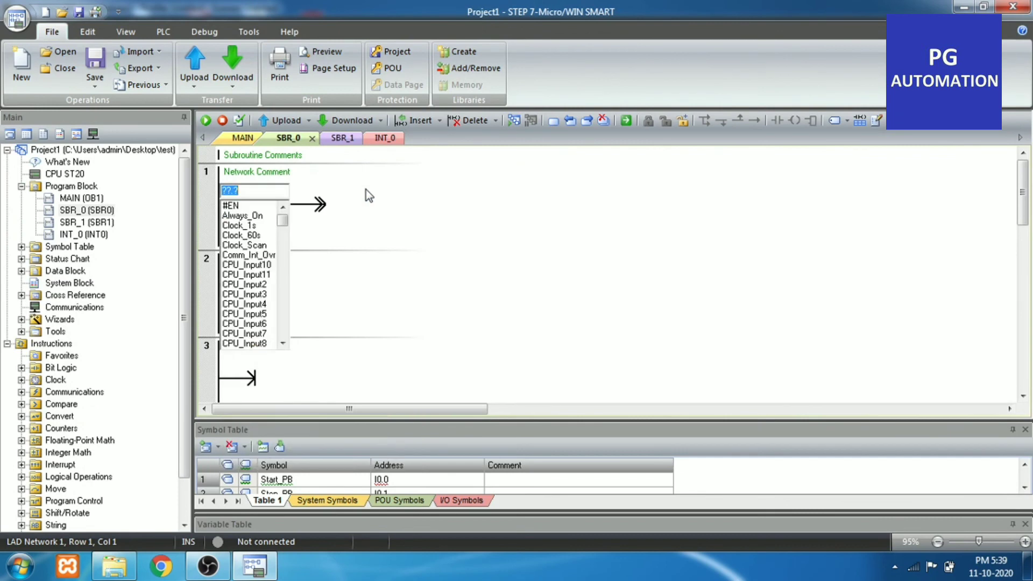
text(I0.0)
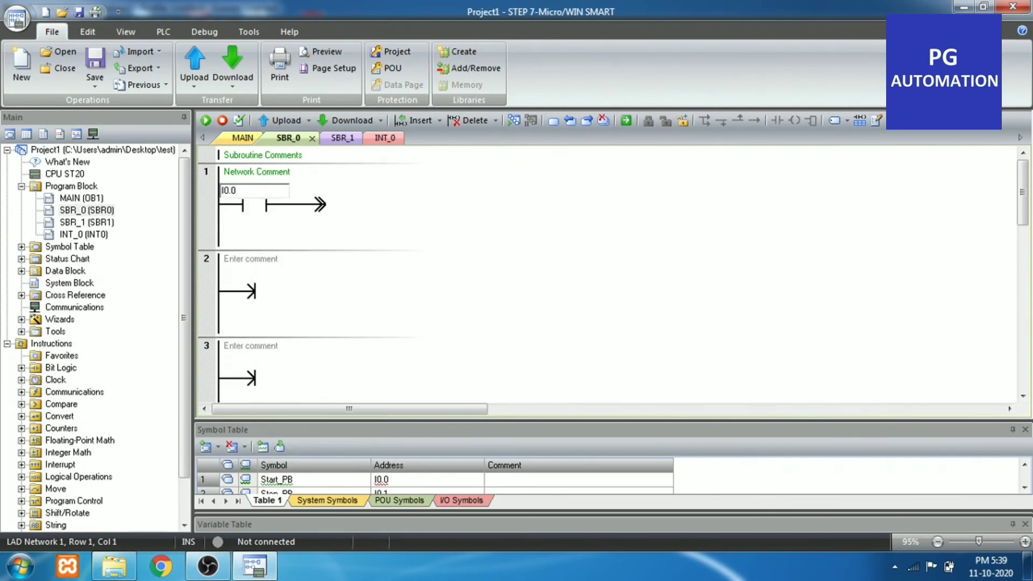
key(Return)
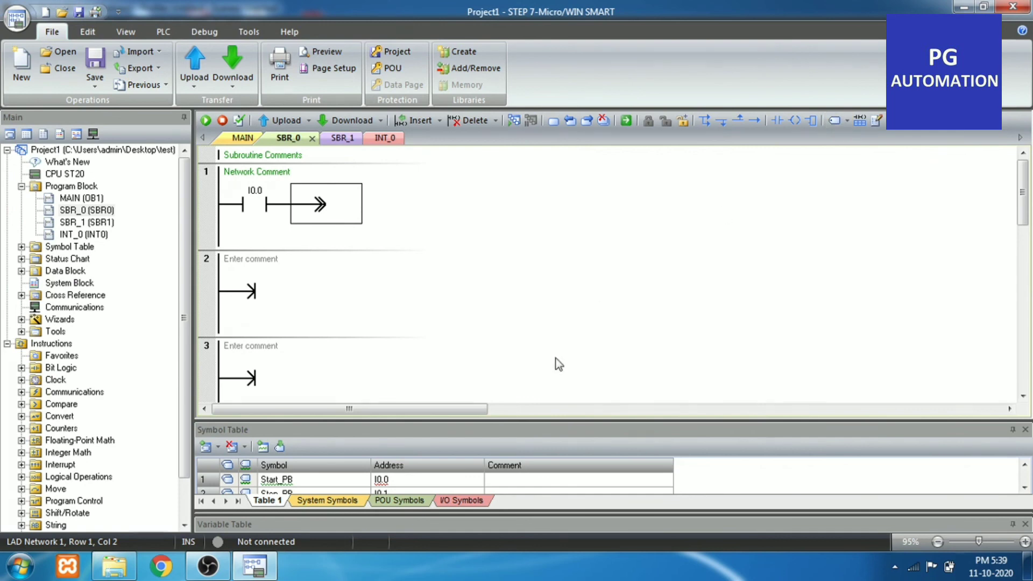
Add a normally open contact with address I0.1 in series after the I0.0 contact in network 1
click(163, 34)
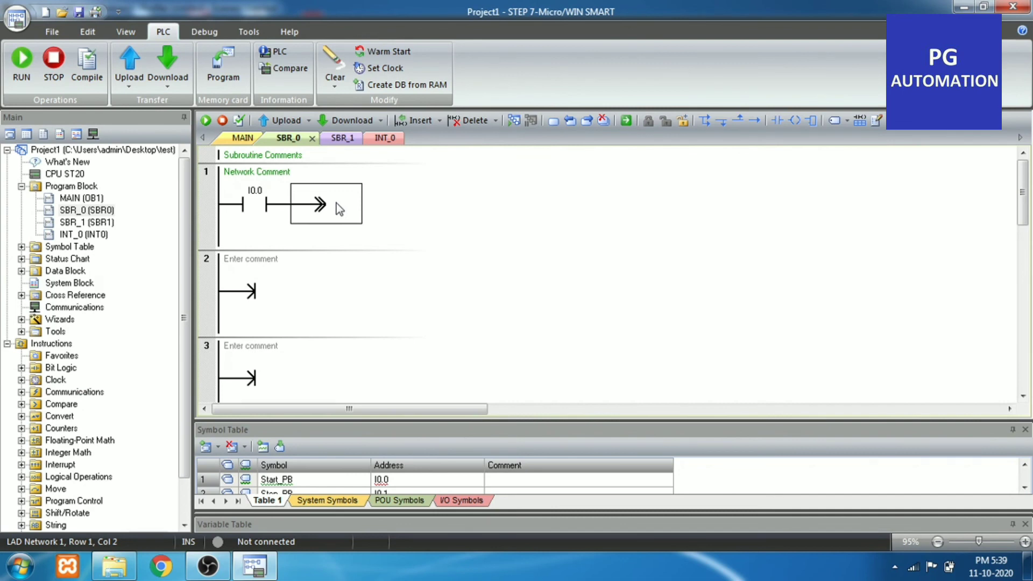
click(777, 121)
key(Return)
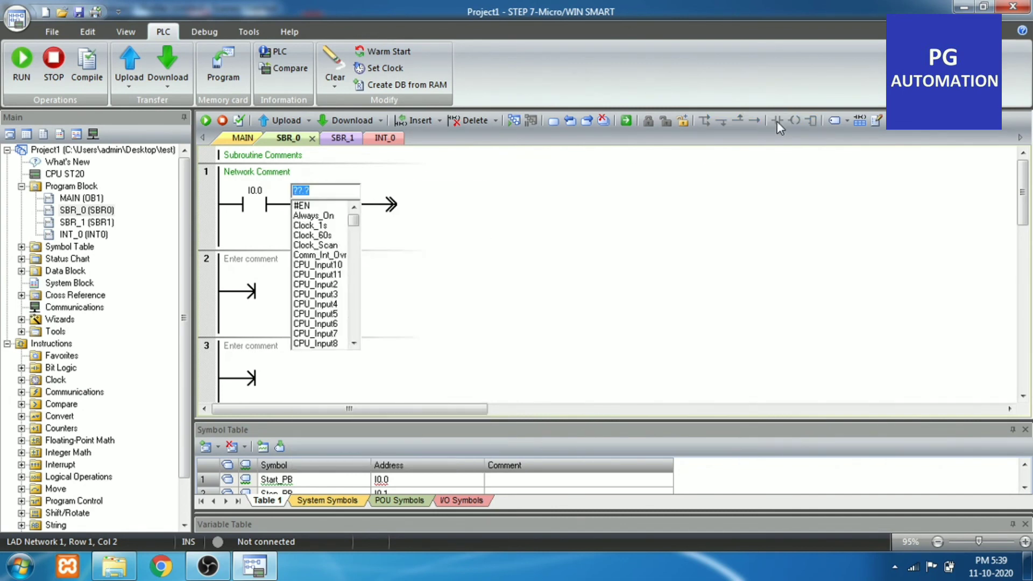
text(I0.1)
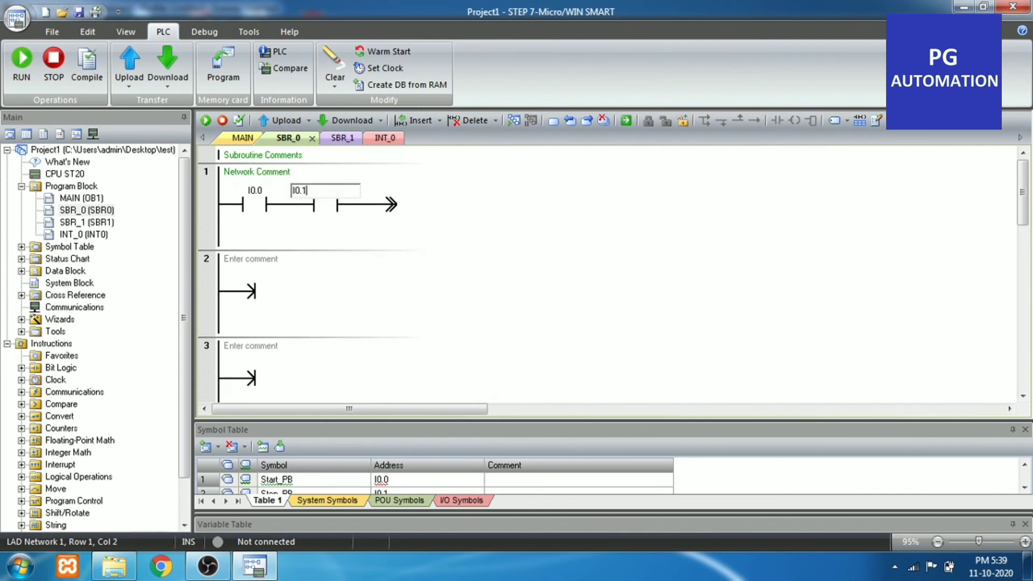
key(Return)
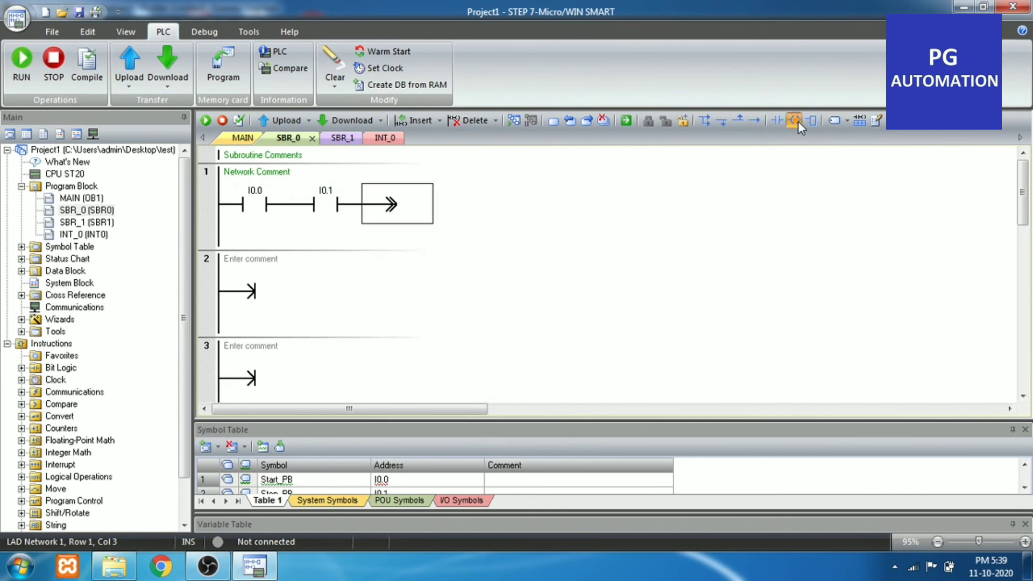
Finish network 1 of SBR_0 with an output coil addressed M0.0
click(799, 121)
key(Return)
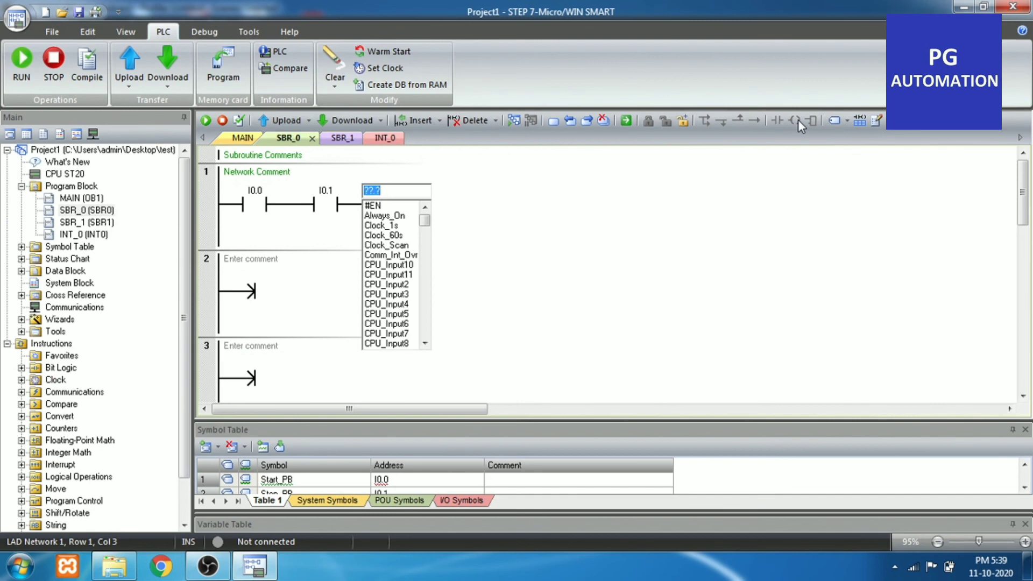
text(m0.)
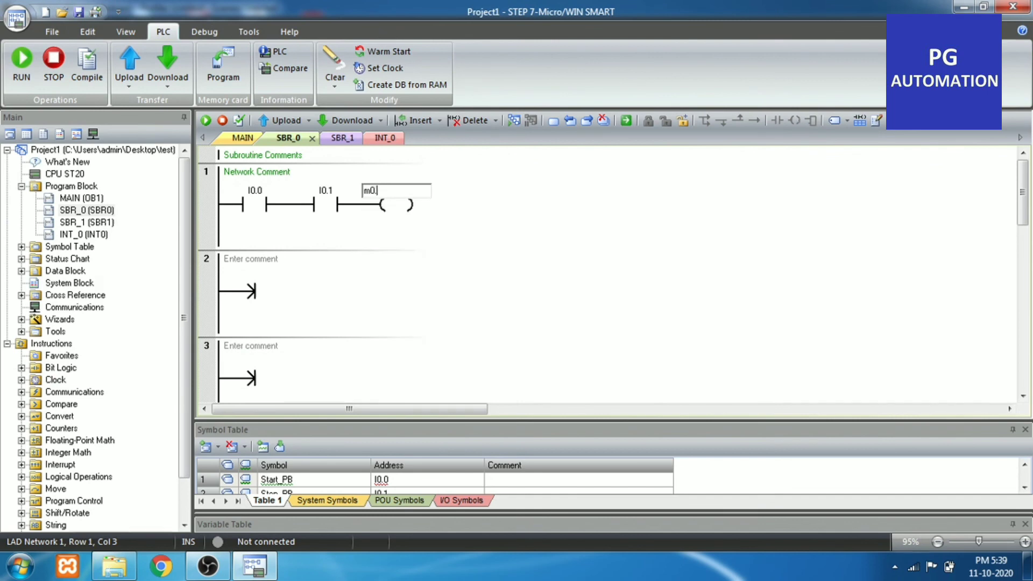
text(0)
key(Return)
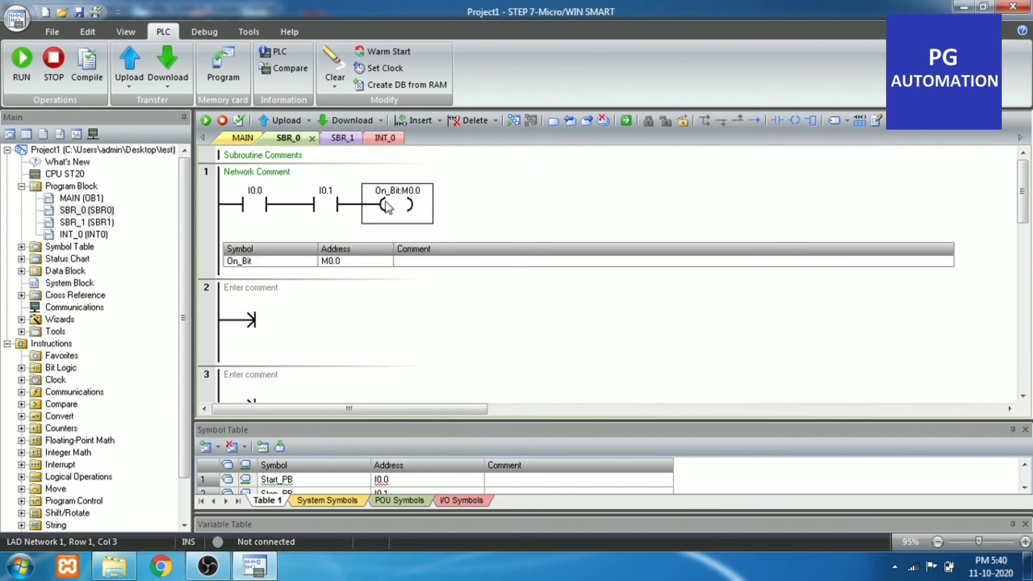
Enlarge the symbol table area to view all the symbol rows of Table 1 below the ladder editor
scroll(386, 206, down, 3)
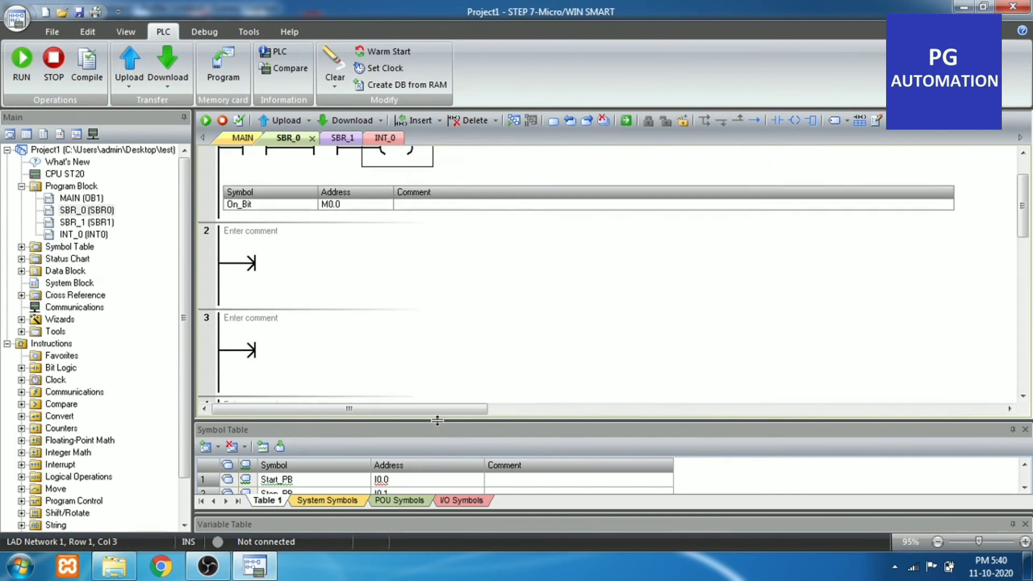
drag(437, 420, 452, 341)
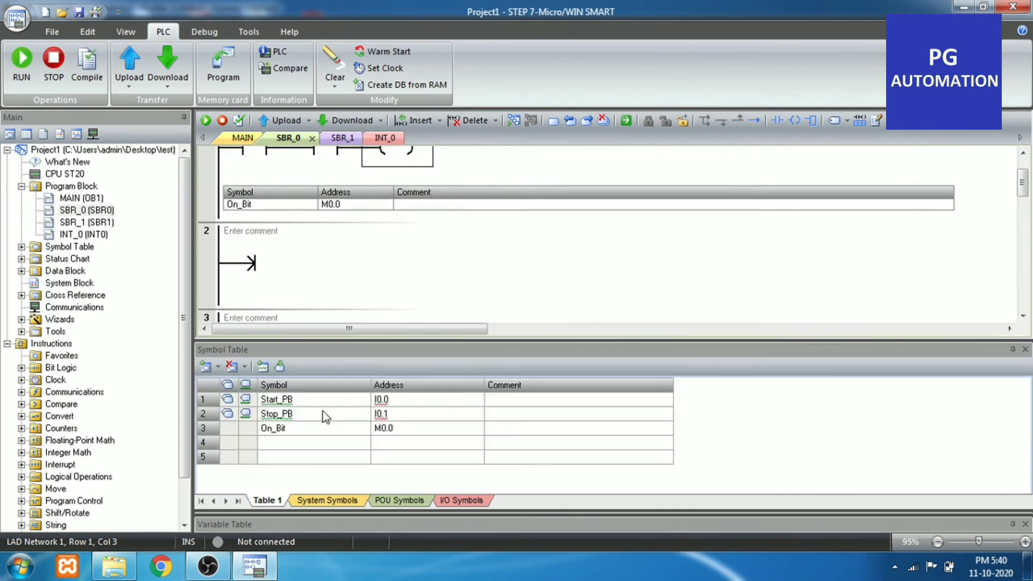